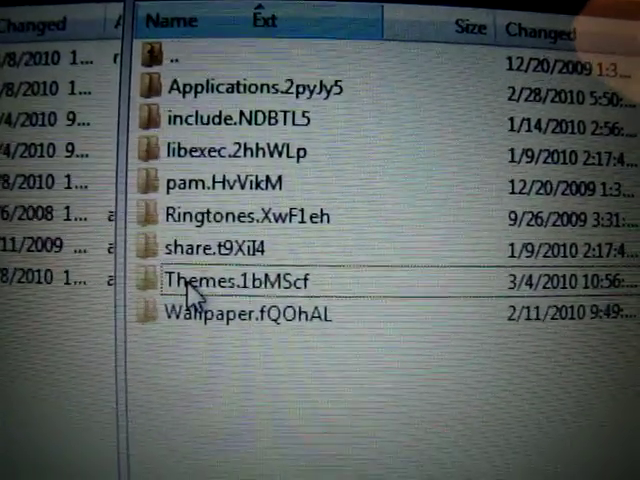
Open the phone's Themes folder, keeping the Desktop as the local location
double_click(185, 290)
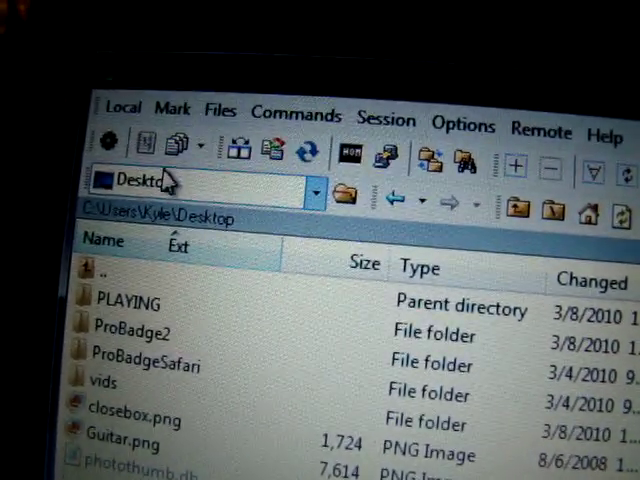
left_click(210, 172)
left_click(218, 190)
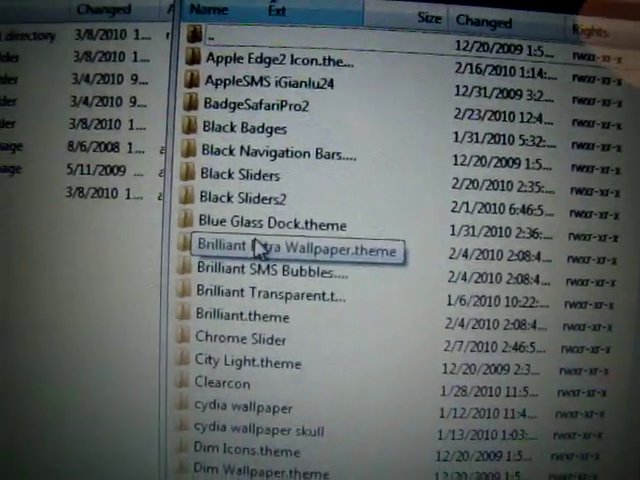
Drag Brilliant Extra Wallpaper.theme onto the desktop files, cancel the copy, and decline quitting
left_click_drag(233, 247, 288, 248)
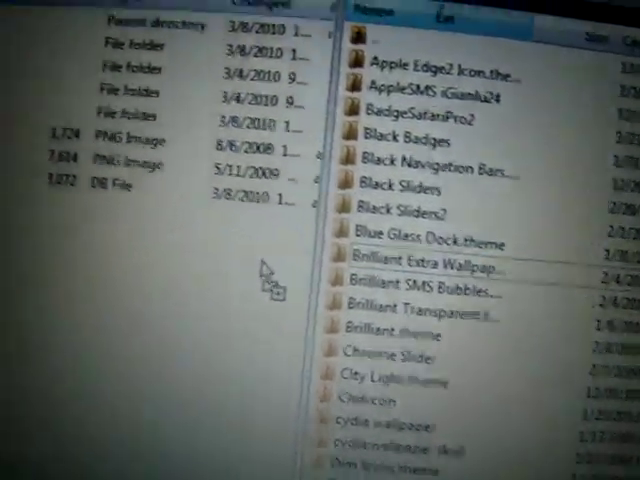
left_click_drag(248, 358, 343, 340)
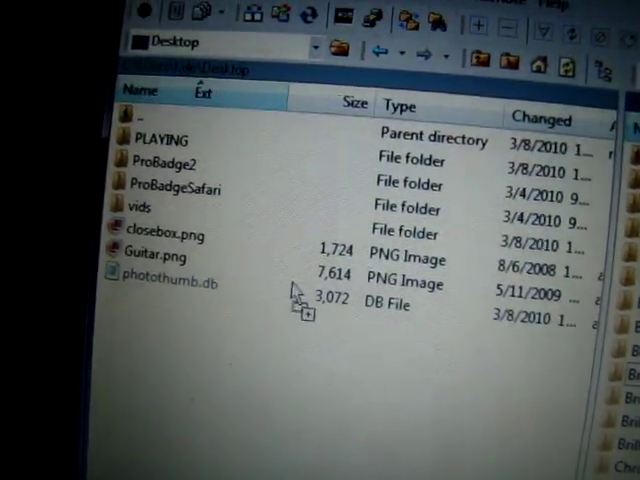
mouse_move(297, 292)
left_mouse_down()
mouse_move(197, 155)
mouse_move(200, 175)
left_mouse_up()
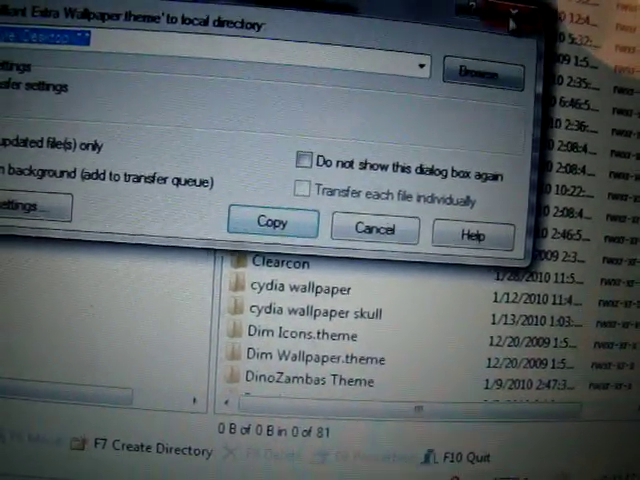
left_click(270, 222)
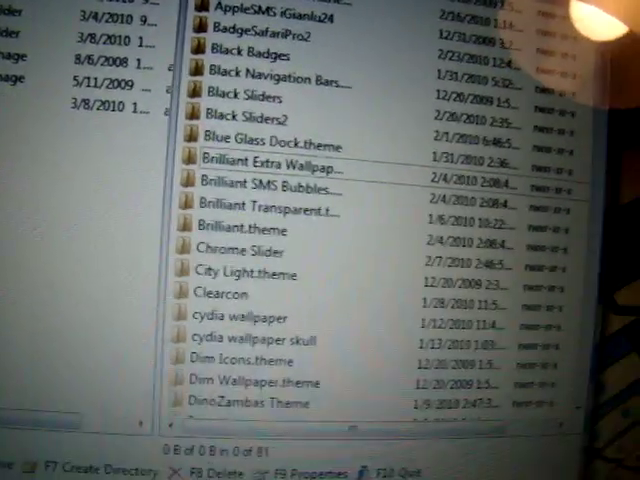
key("F10")
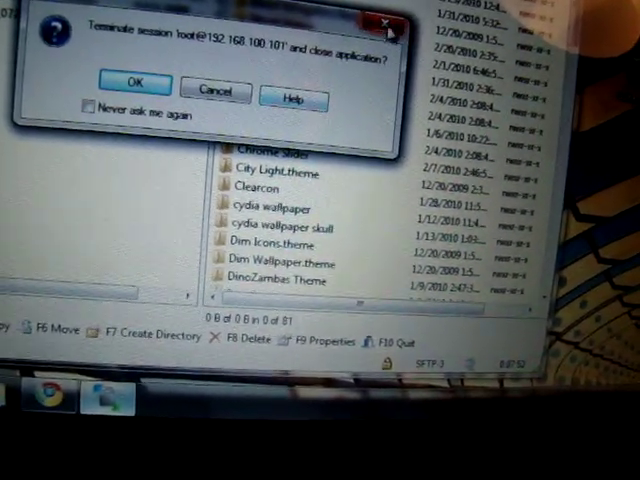
left_click(388, 27)
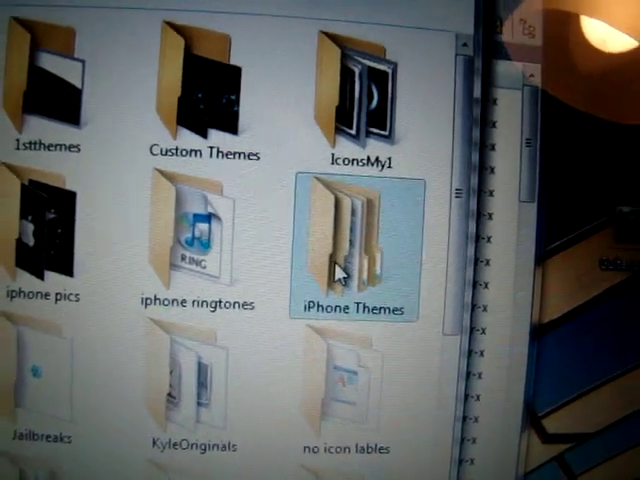
Browse into iPhone Themes, then iElegance.theme and its Icons folder
double_click(340, 270)
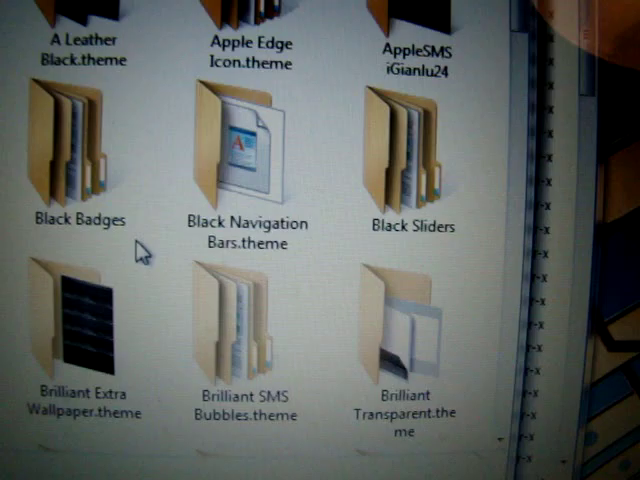
scroll(142, 252, "down", 3)
scroll(160, 225, "down", 3)
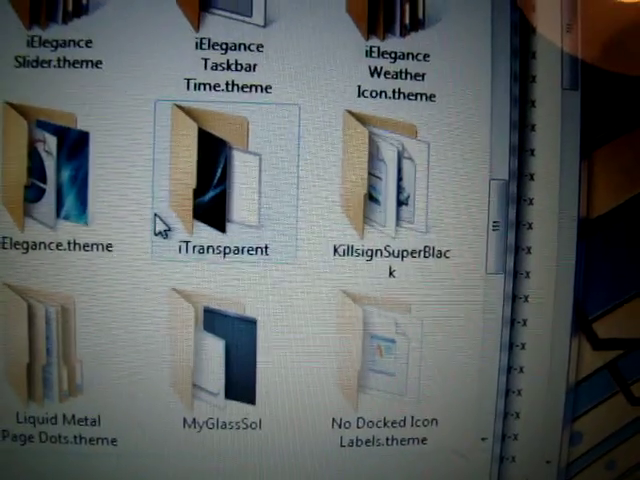
left_click(95, 240)
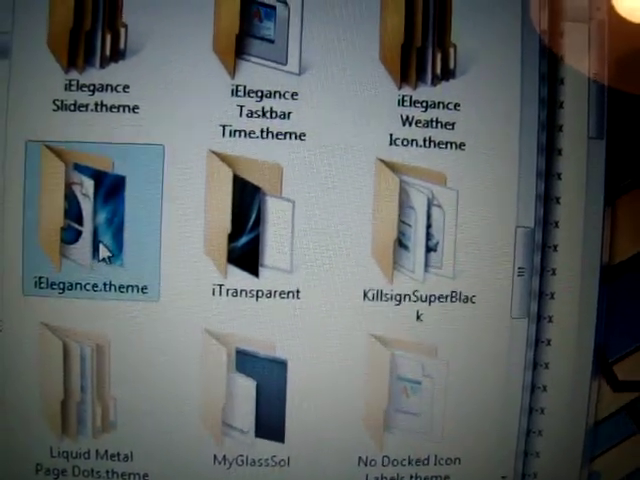
double_click(100, 248)
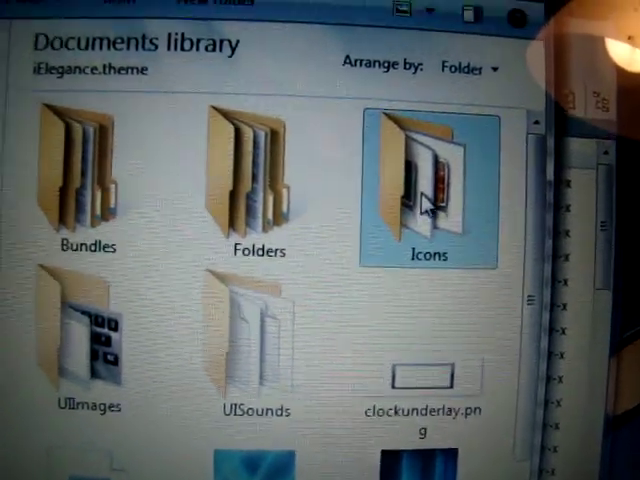
double_click(435, 165)
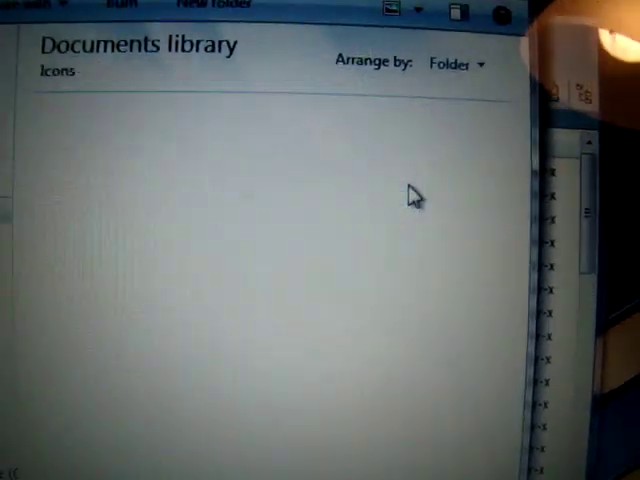
scroll(300, 260, "down", 3)
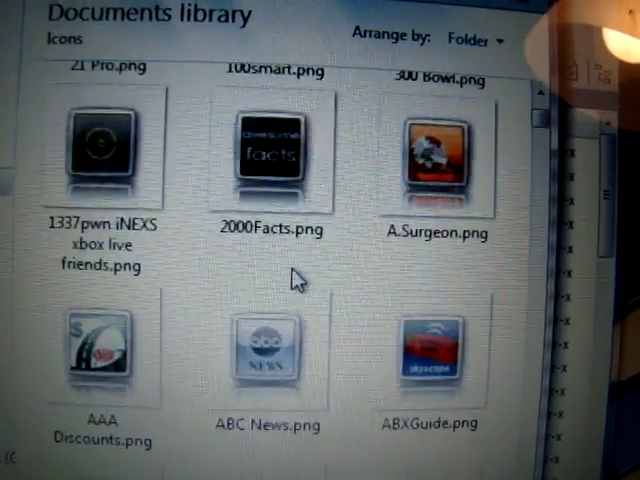
scroll(310, 280, "down", 2)
scroll(318, 290, "down", 4)
scroll(310, 290, "down", 4)
scroll(320, 300, "down", 4)
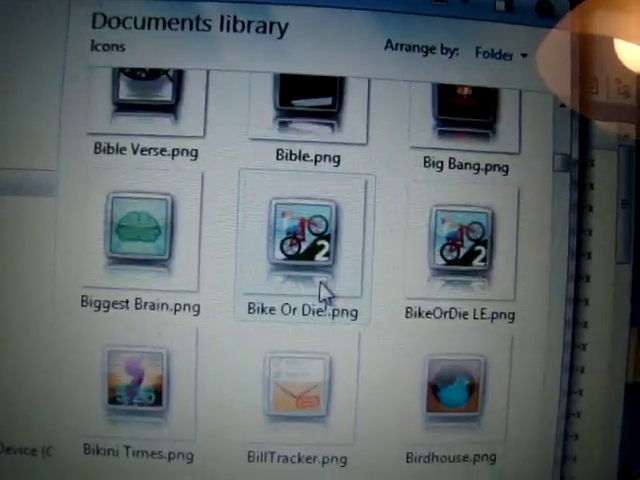
scroll(315, 285, "down", 3)
scroll(312, 278, "down", 4)
scroll(315, 275, "down", 3)
scroll(315, 270, "down", 3)
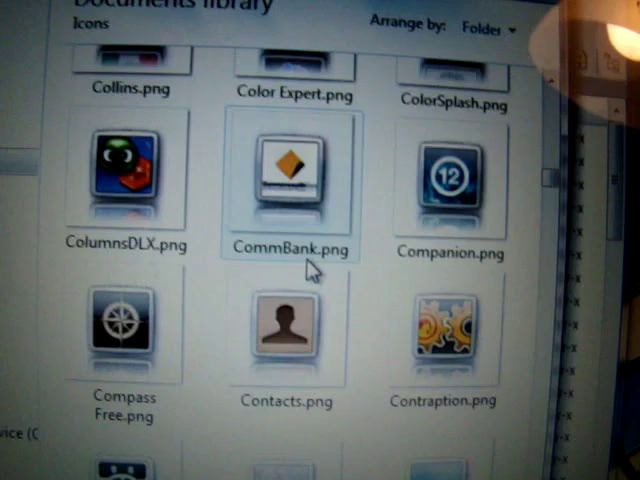
scroll(315, 265, "down", 1)
scroll(315, 265, "down", 3)
scroll(305, 290, "down", 3)
scroll(305, 295, "down", 3)
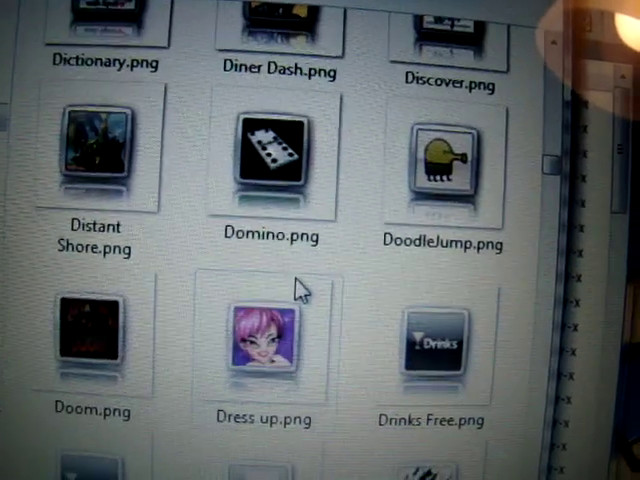
scroll(300, 290, "down", 3)
scroll(295, 280, "down", 4)
scroll(290, 270, "down", 3)
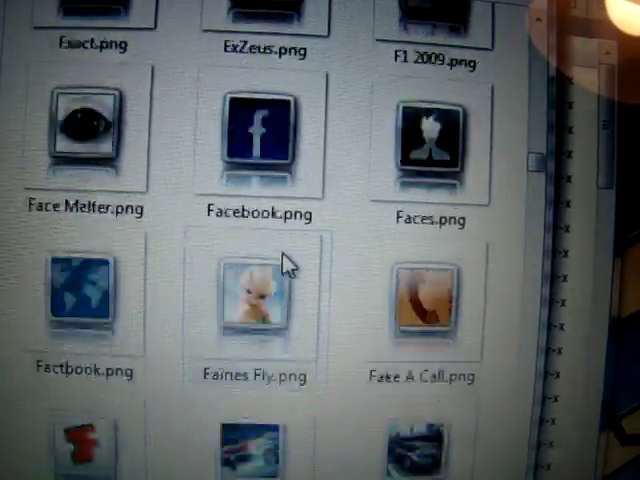
scroll(290, 265, "down", 3)
scroll(298, 272, "down", 4)
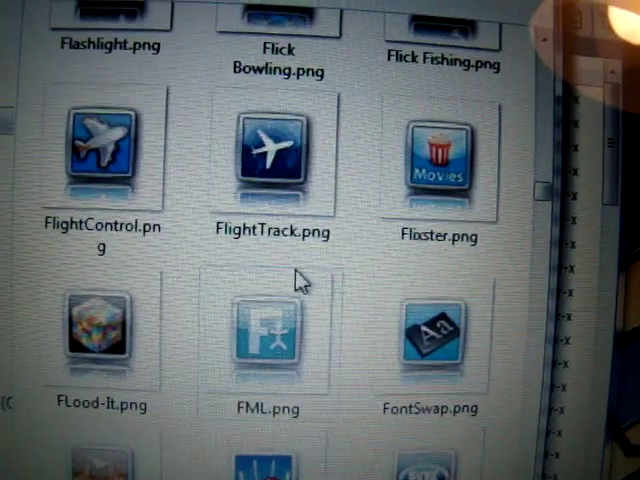
scroll(300, 278, "down", 4)
scroll(303, 285, "down", 4)
scroll(300, 275, "down", 3)
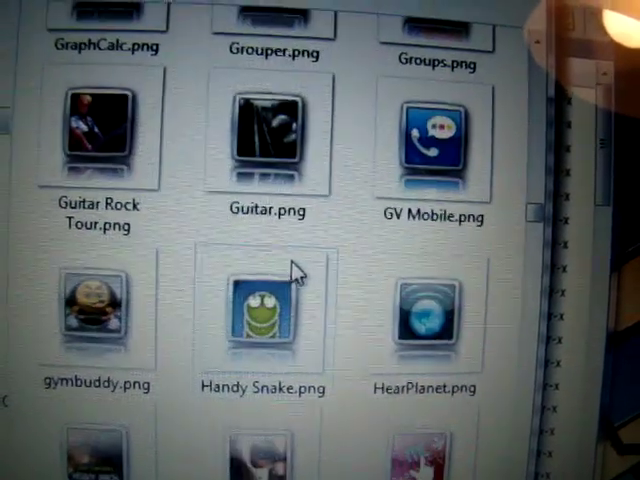
scroll(300, 275, "down", 3)
scroll(305, 285, "up", 4)
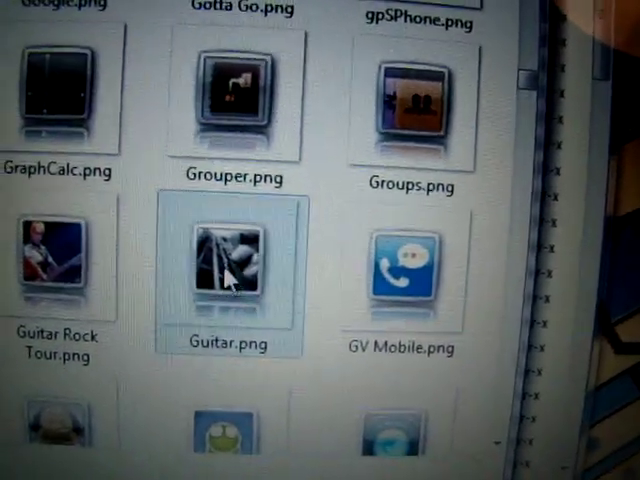
Copy Guitar.png to the desktop and rename the copy 'L&M Guitar.png', keeping the extension
right_click(228, 280)
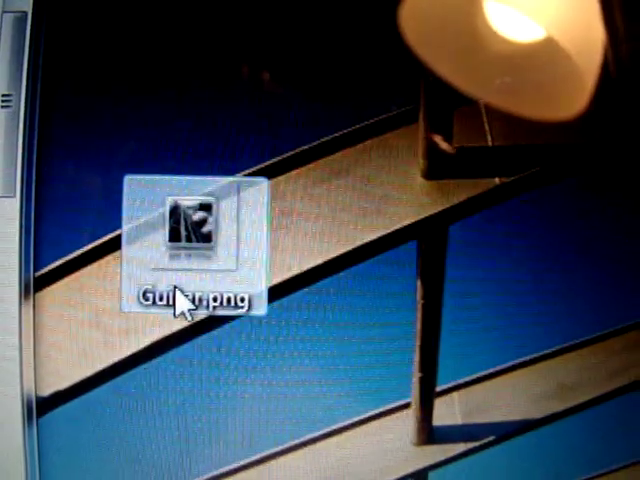
right_click(184, 300)
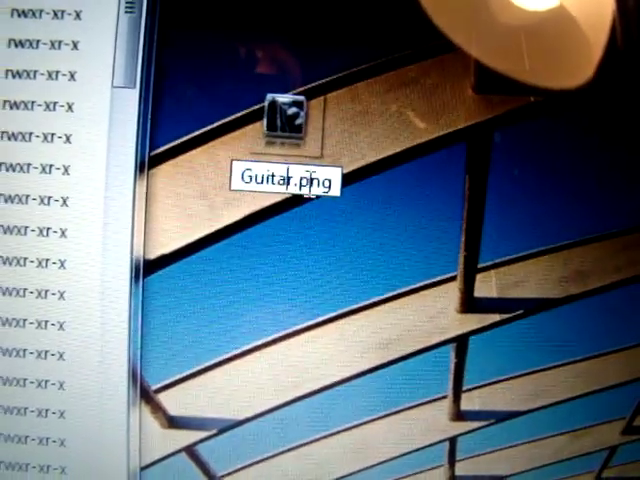
left_click(305, 184)
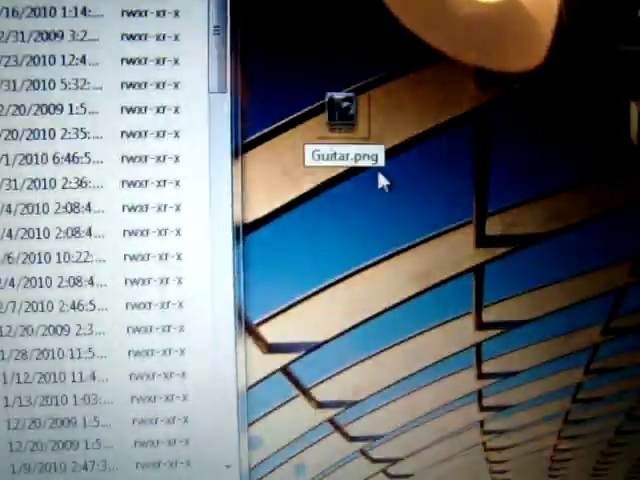
key("BackSpace")
key("BackSpace")
key("BackSpace")
key("BackSpace")
key("BackSpace")
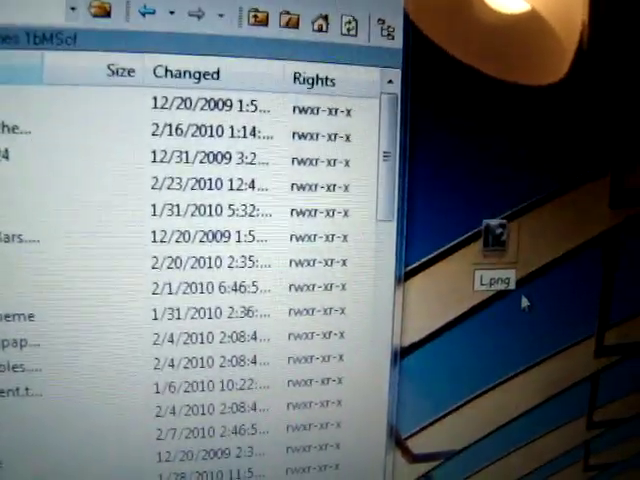
type("&L")
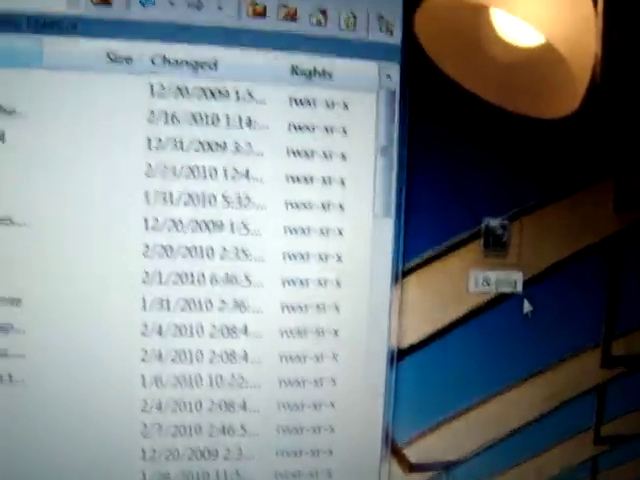
key("BackSpace")
type("M")
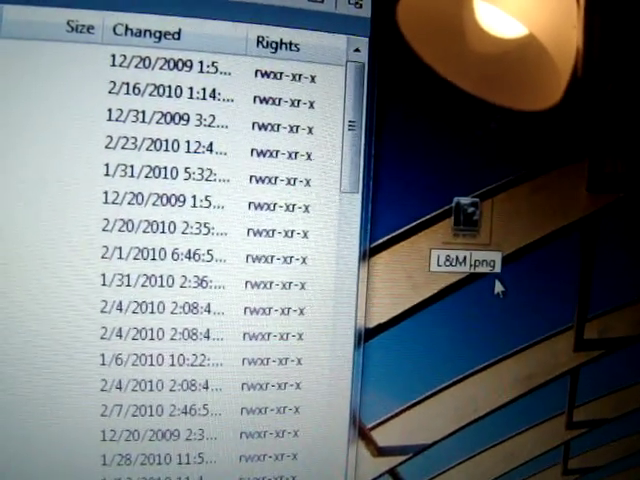
type(" Gu")
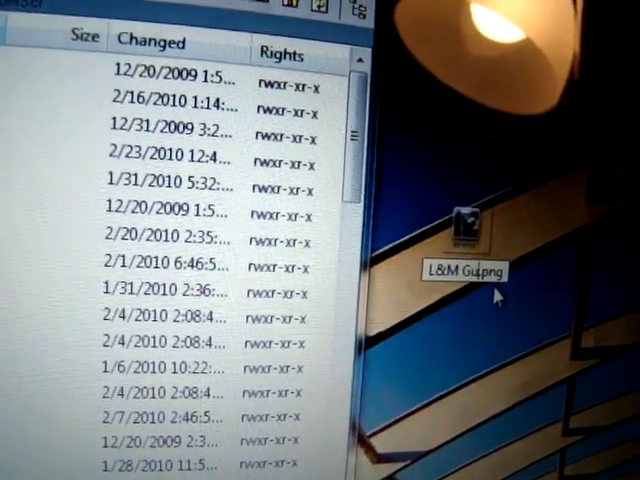
type("i")
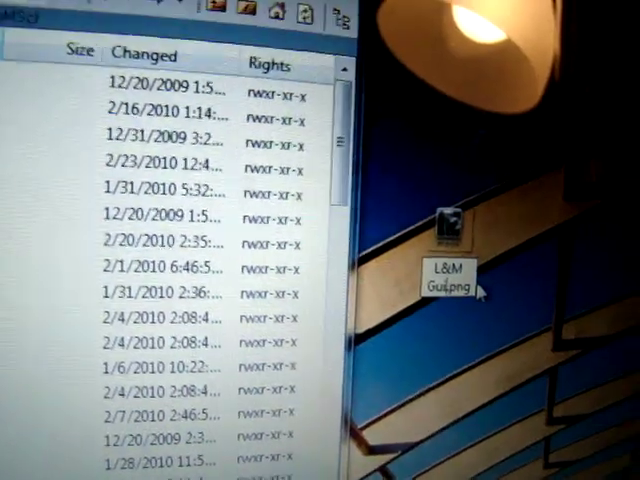
type("ta")
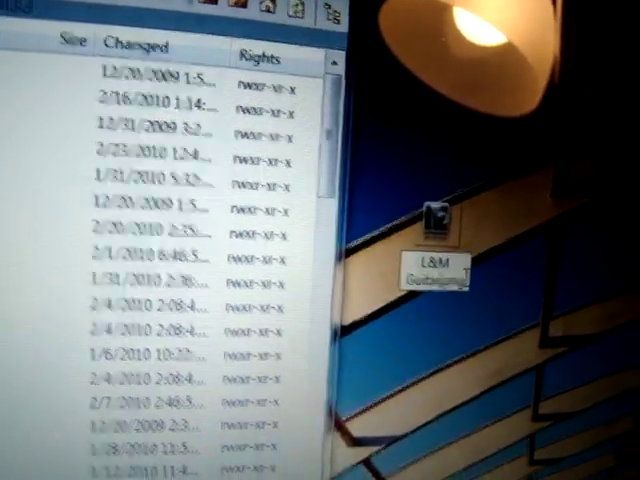
type("r")
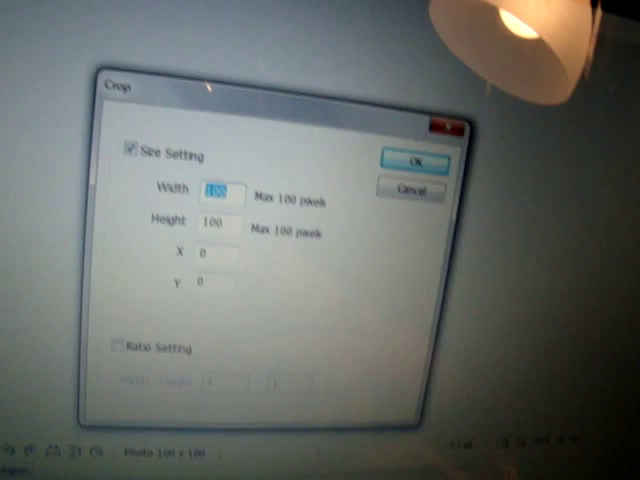
type("59")
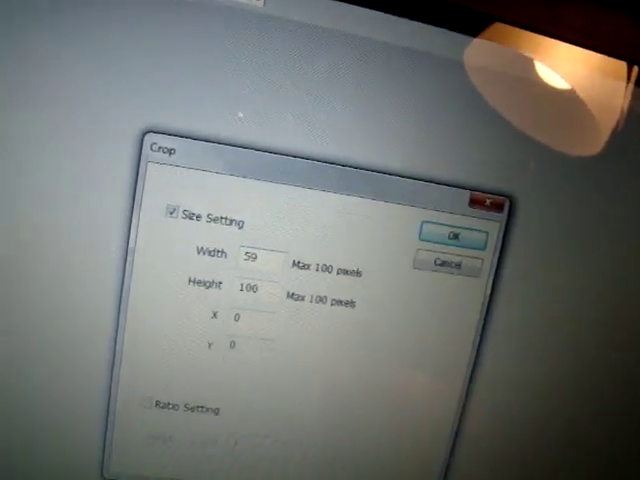
Move from the 59-pixel crop width to the crop Height value
key("Tab")
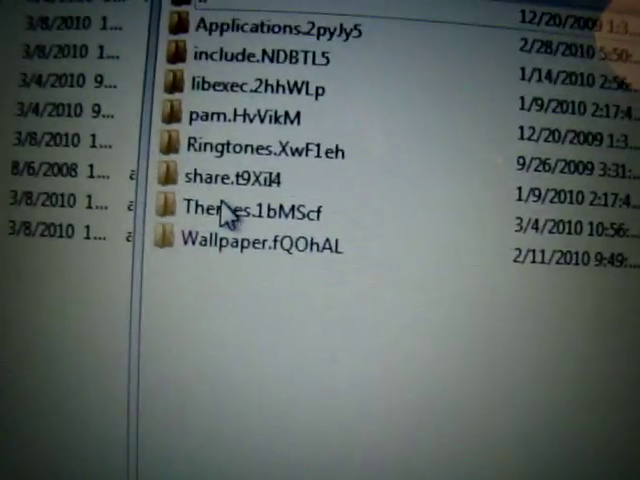
Open the Themes folder in WinSCP's remote phone pane
double_click(212, 200)
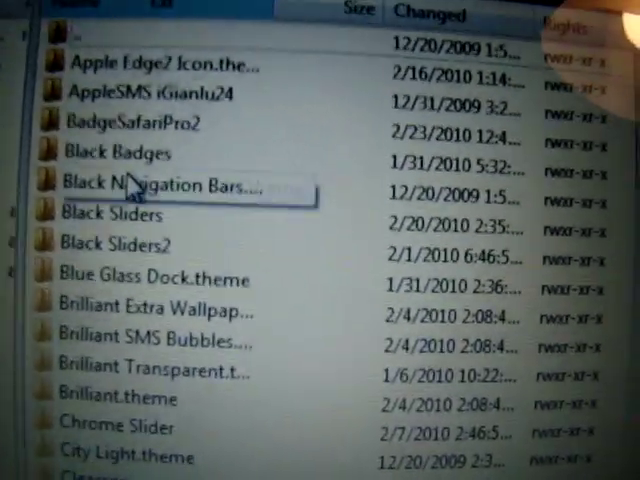
scroll(230, 120, "down", 3)
scroll(230, 120, "down", 3)
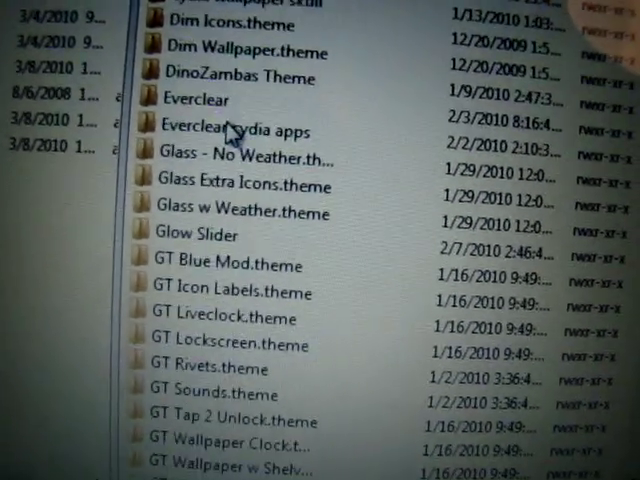
scroll(230, 122, "down", 3)
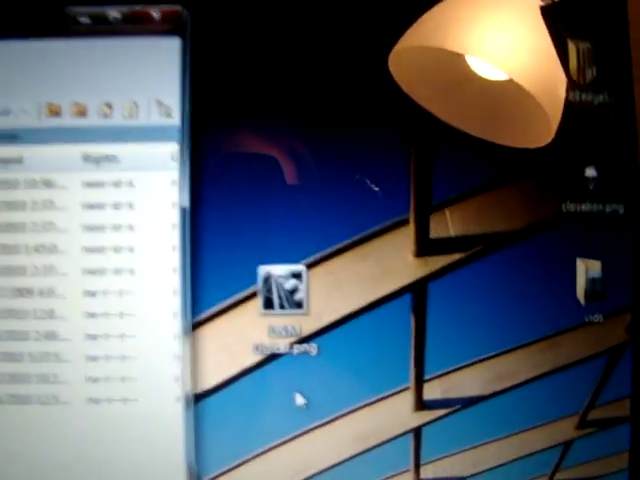
Select the renamed L&M Guitar.png icon on the desktop
left_click(285, 300)
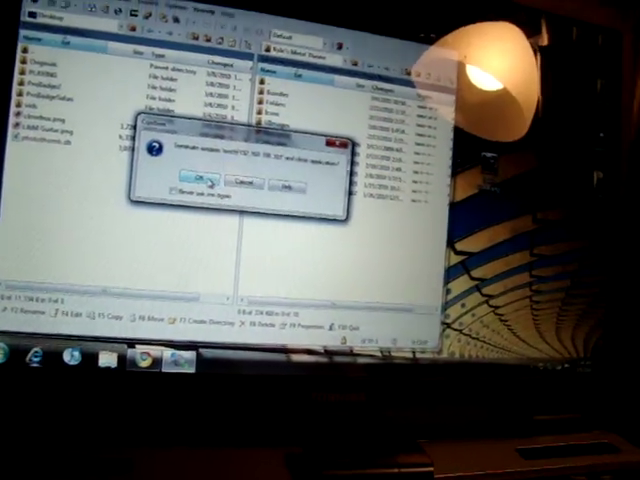
left_click(200, 160)
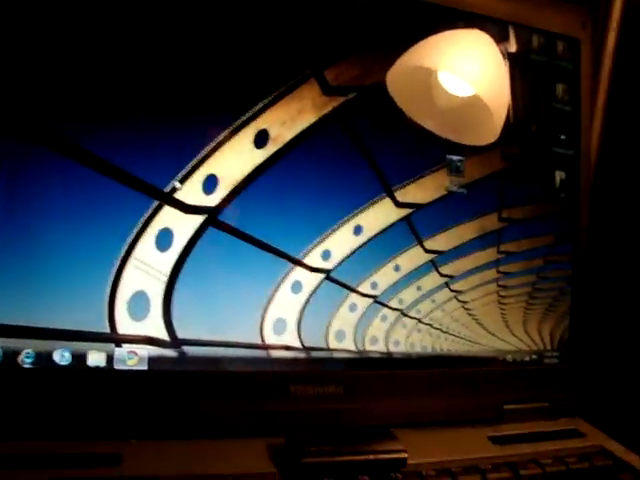